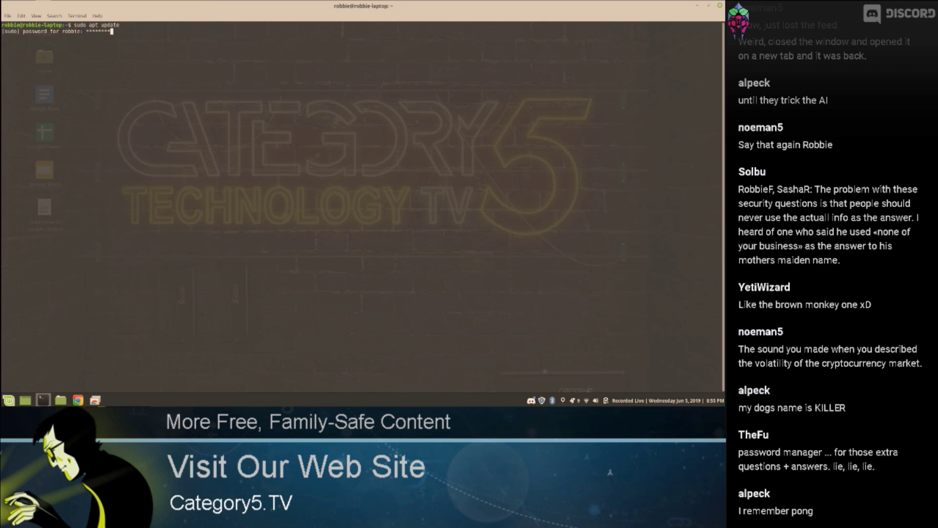
Enter the sudo password so apt update finishes, then run the tint install
key(Return)
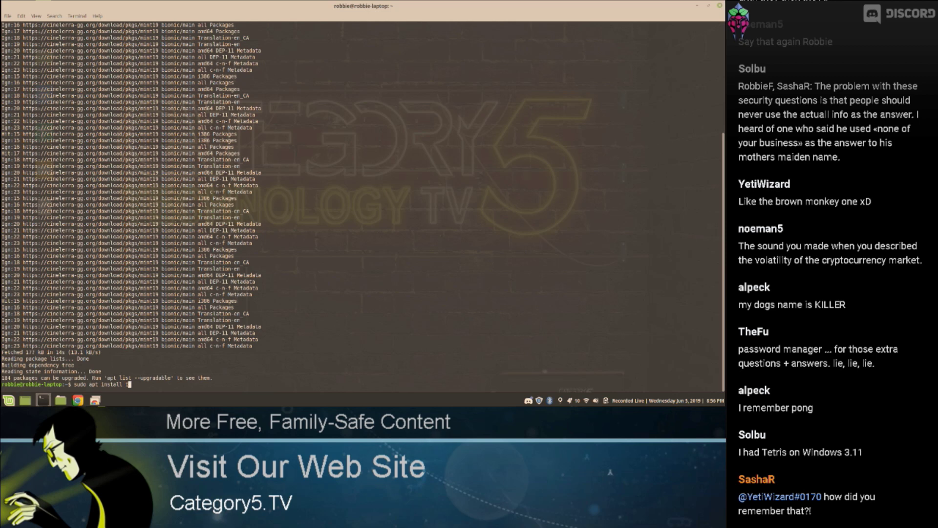
key(Return)
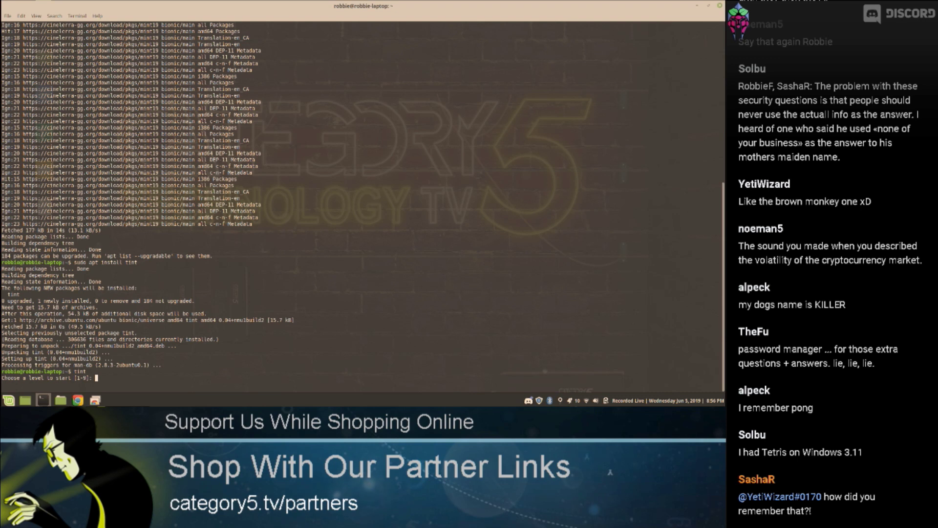
text(1)
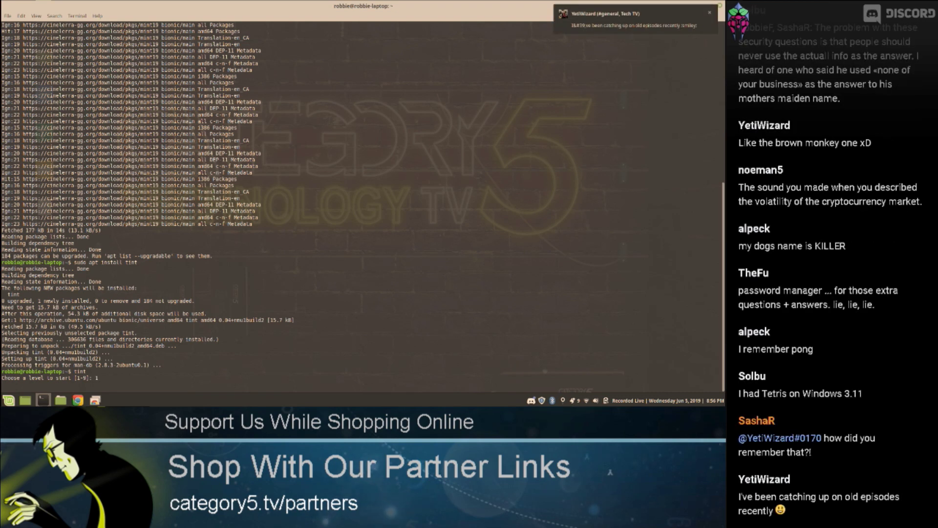
Start tint at level 1 and drop the pink piece one column left
key(Return)
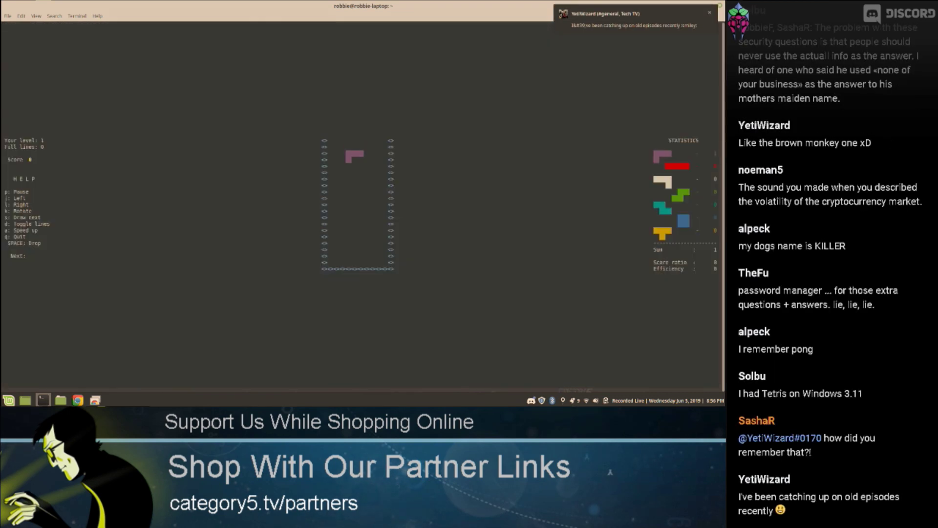
key(j)
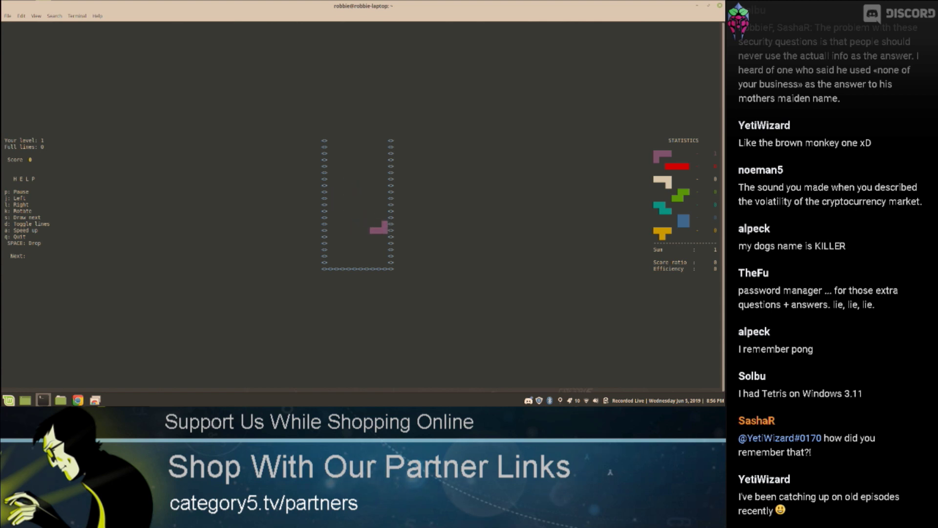
key(space)
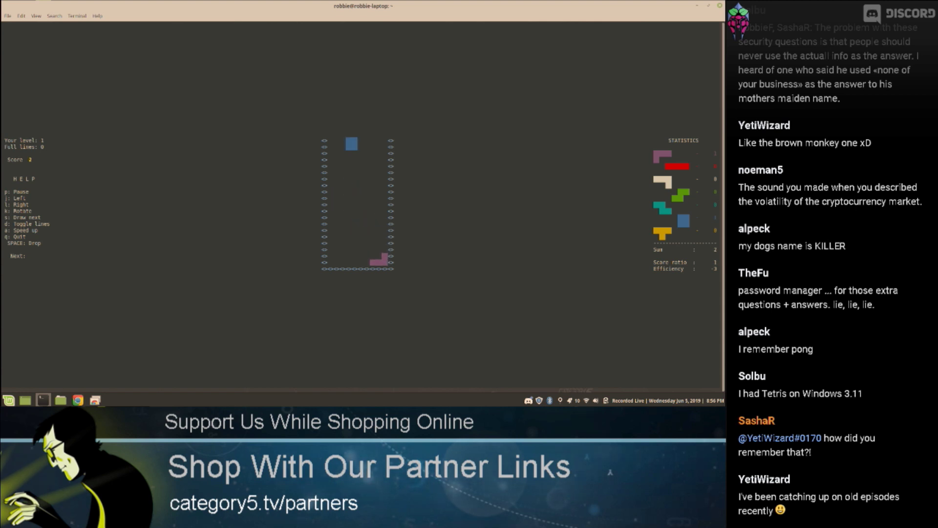
Stack two blue squares side by side near the left wall
key(l)
key(l)
key(l)
key(l)
key(l)
key(j)
key(j)
key(j)
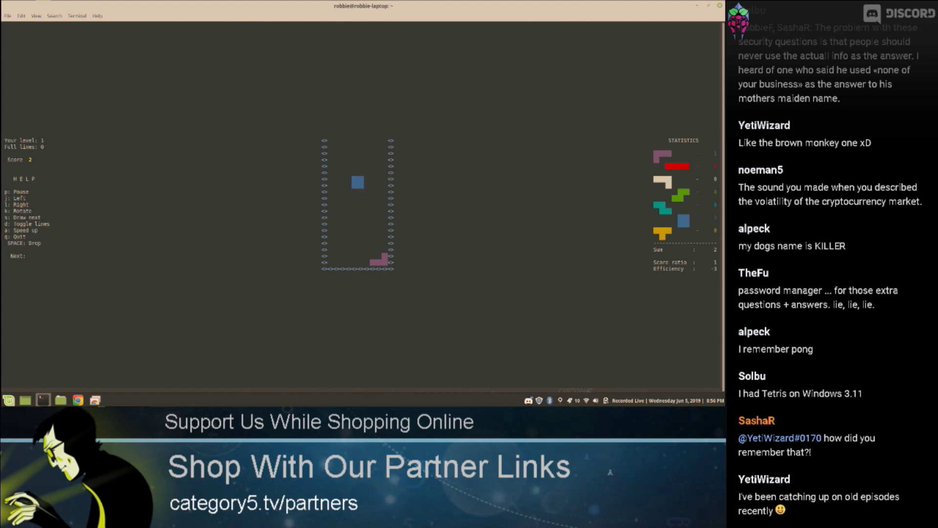
key(j)
key(j)
key(j)
key(j)
key(space)
key(j)
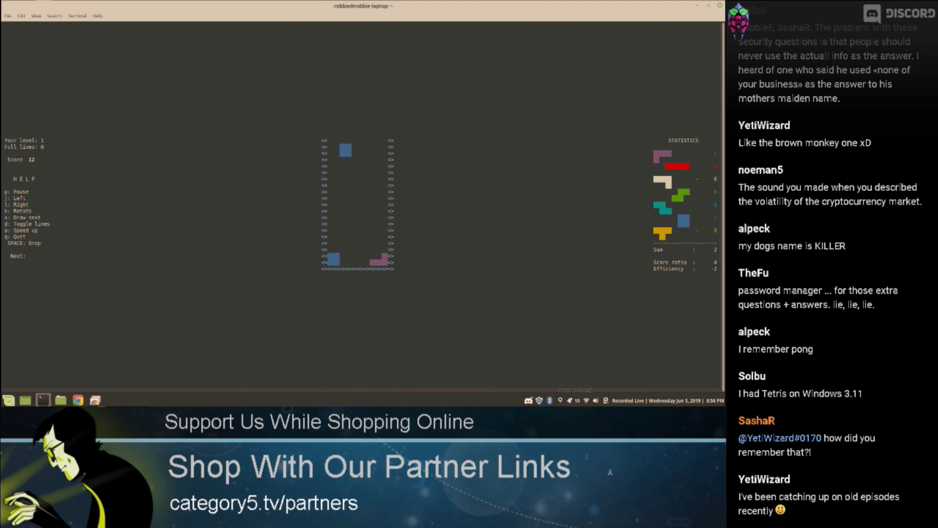
key(j)
key(l)
key(space)
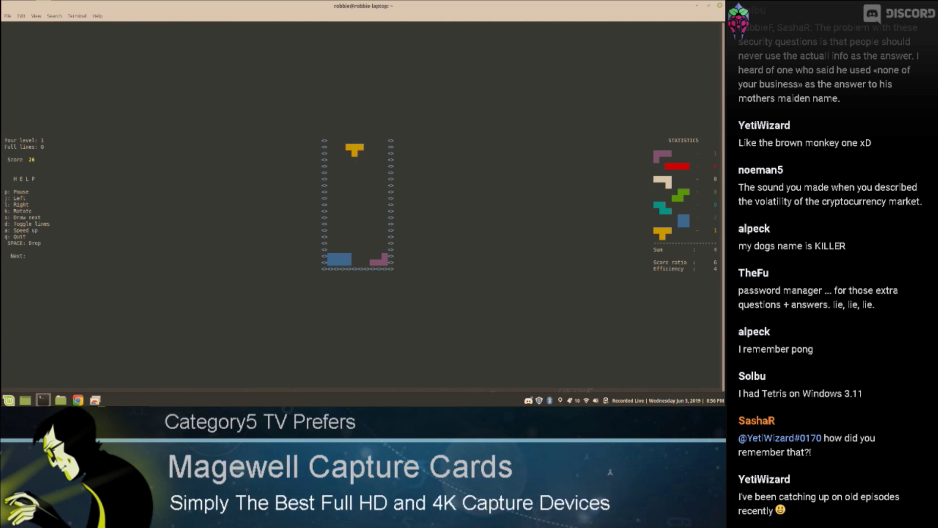
Fill the bottom gap with a rotated yellow T, purple piece and red bar, completing a line
key(l)
key(k)
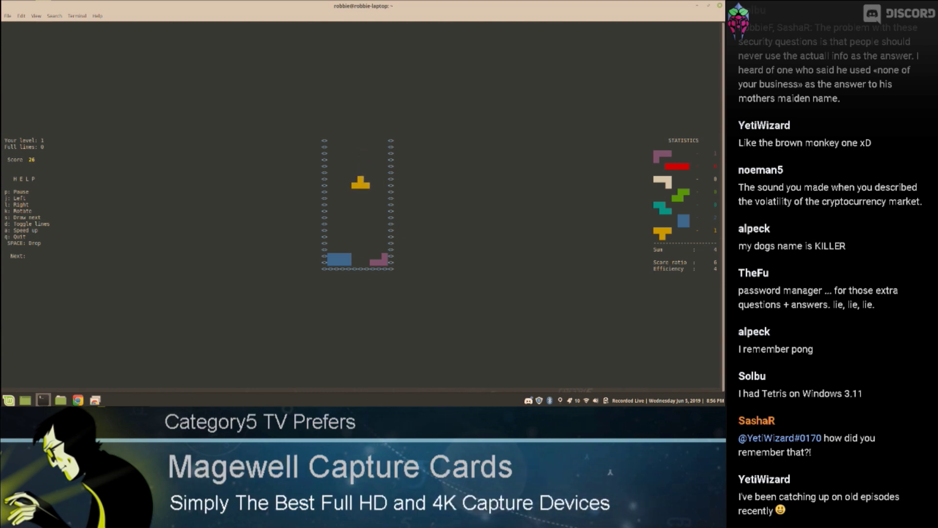
key(space)
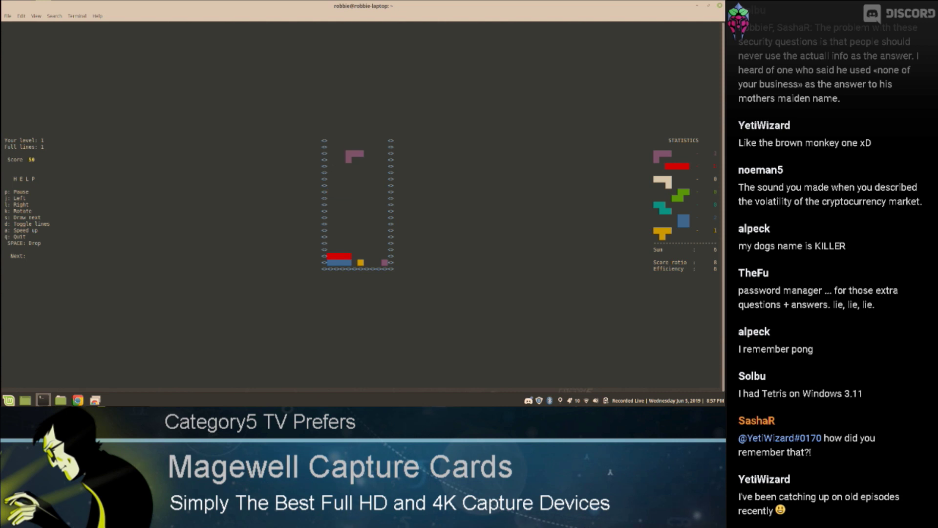
key(l)
key(l)
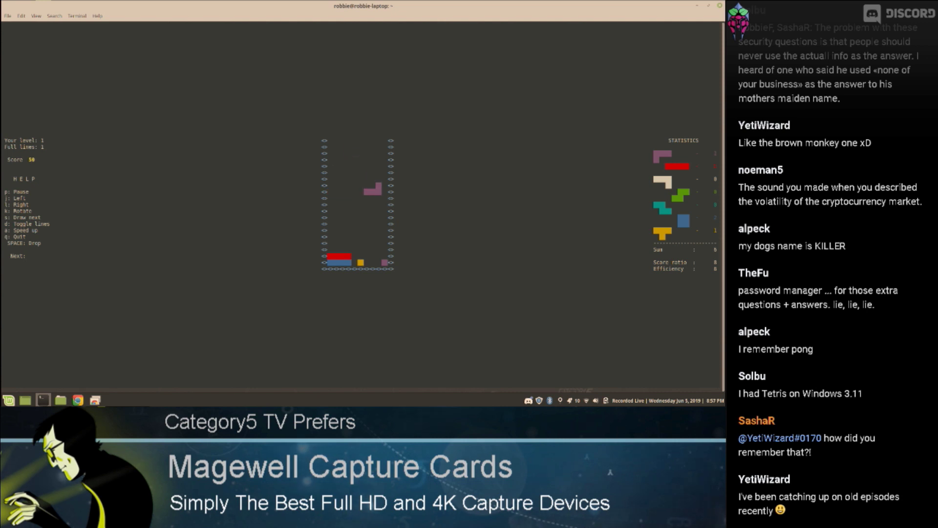
key(space)
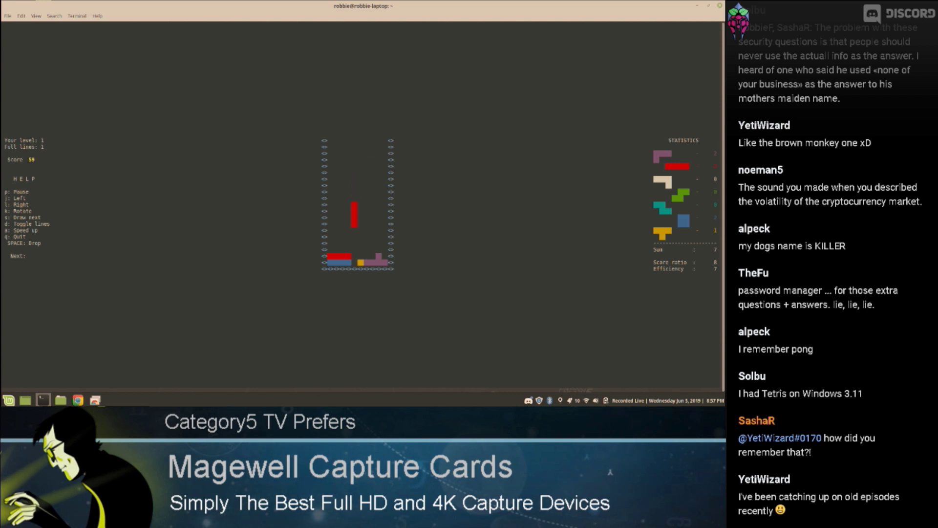
key(space)
Drop a yellow T to clear another line, land the teal piece, and shift the blue square left
key(l)
key(l)
key(l)
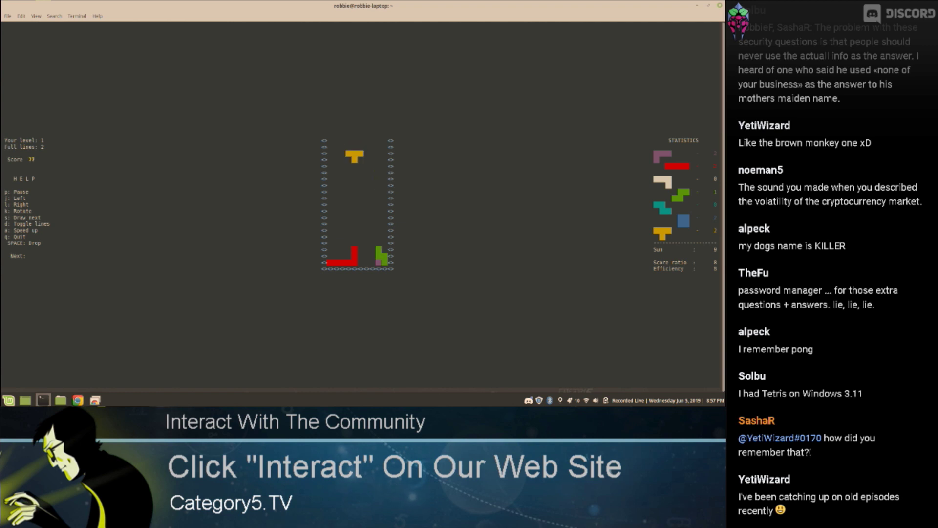
key(space)
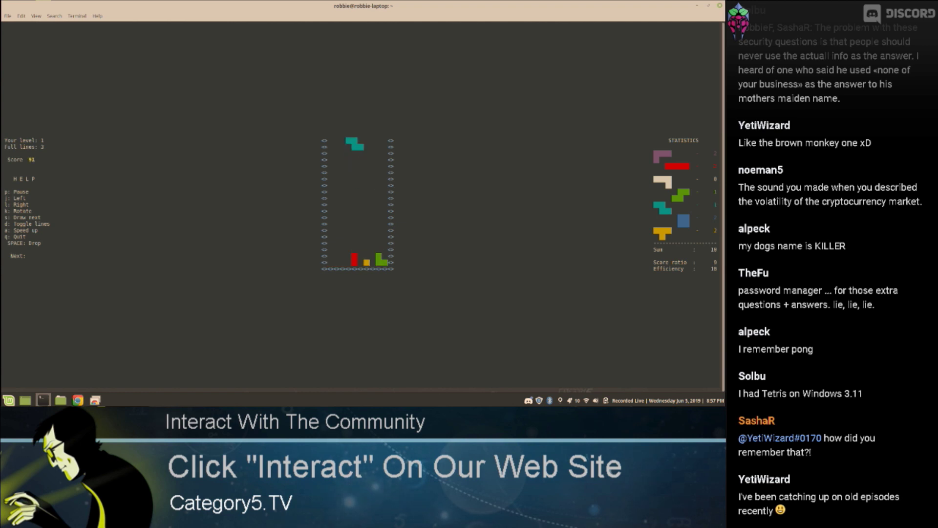
key(l)
key(l)
key(space)
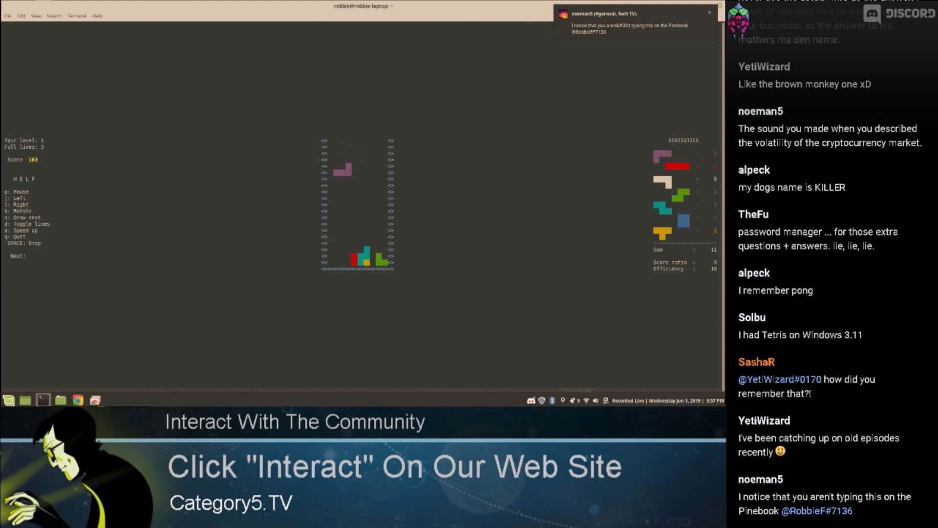
key(j)
key(j)
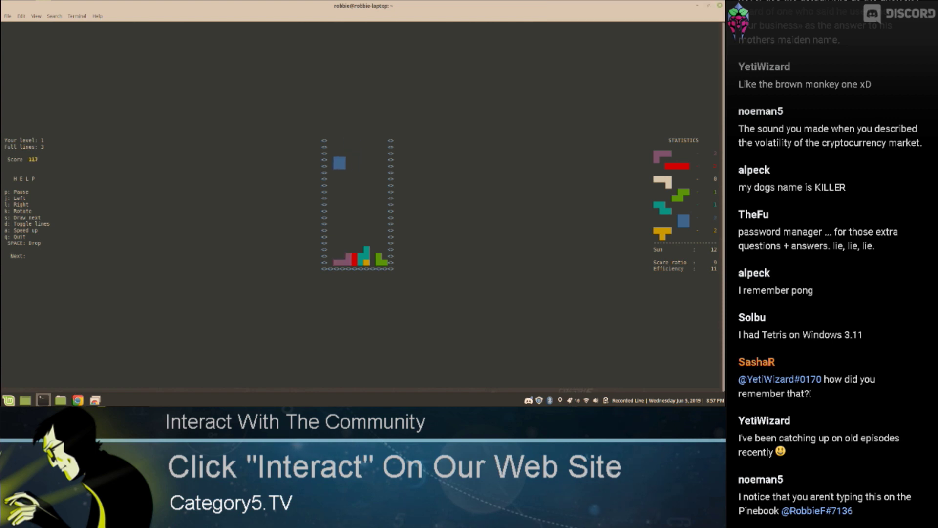